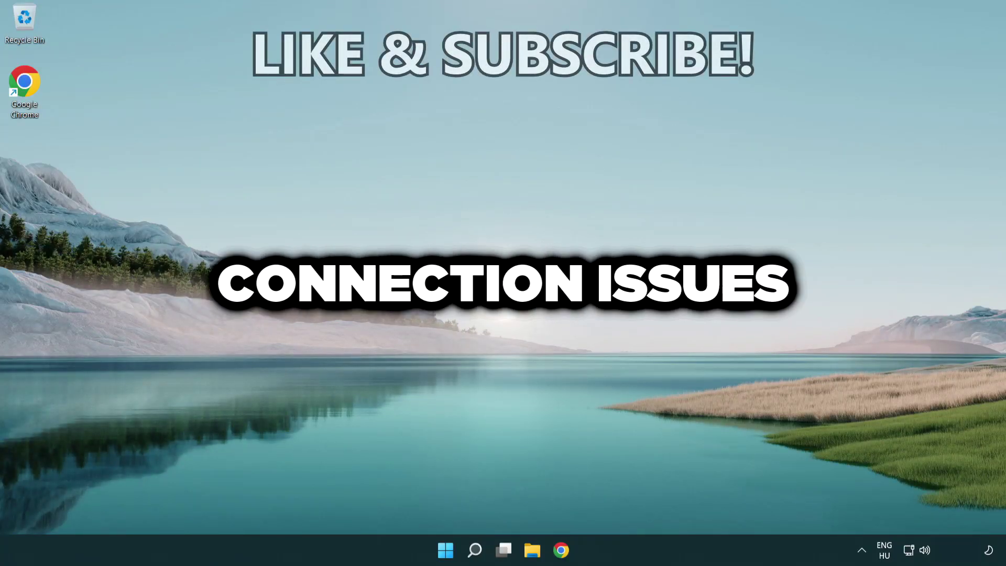
Step: Search for 'cmd' and run Command Prompt as administrator
left_click(475, 554)
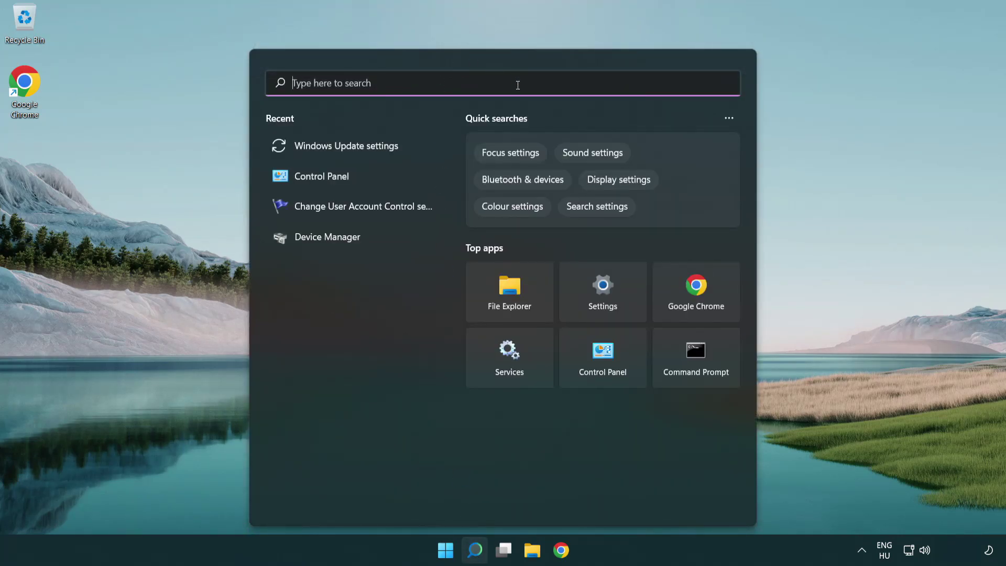
type("cmd")
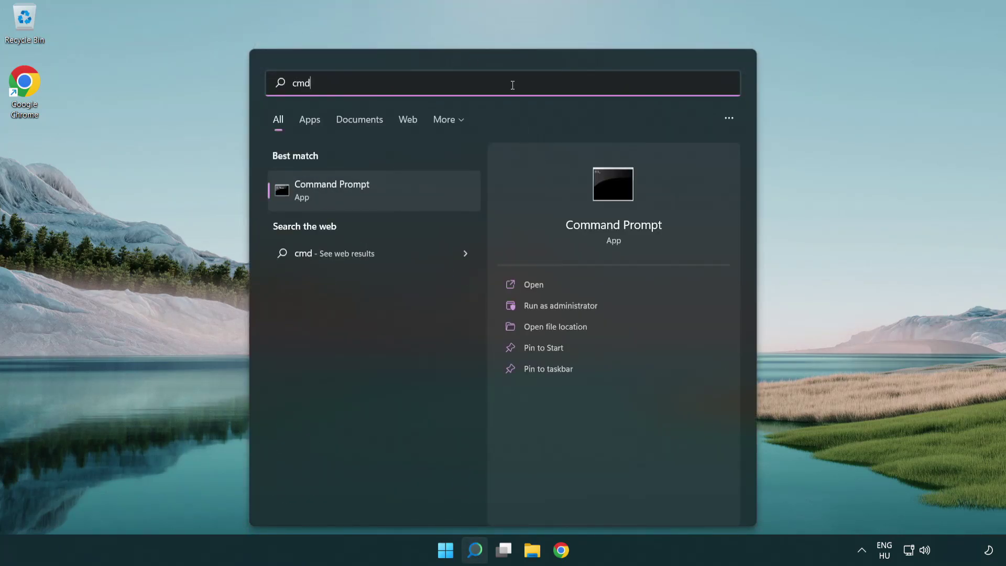
right_click(410, 187)
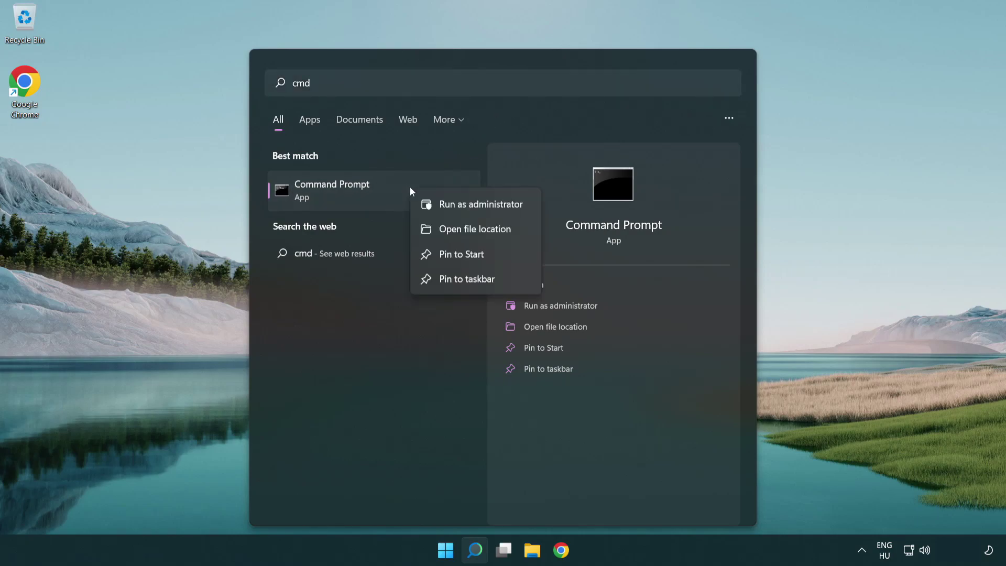
left_click(487, 207)
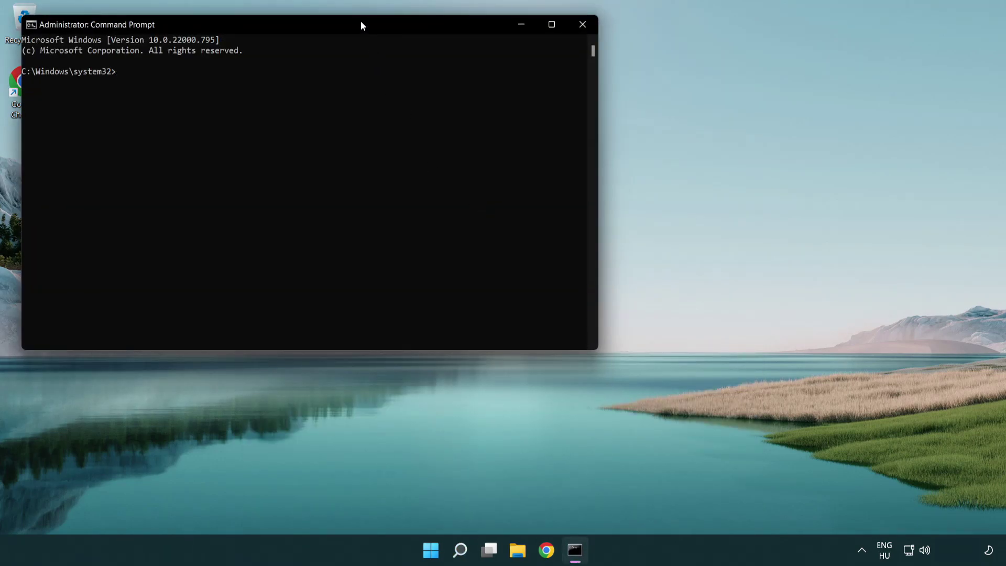
Step: Centre the console and flush the DNS cache with ipconfig /flushdns
left_click_drag(361, 23, 544, 116)
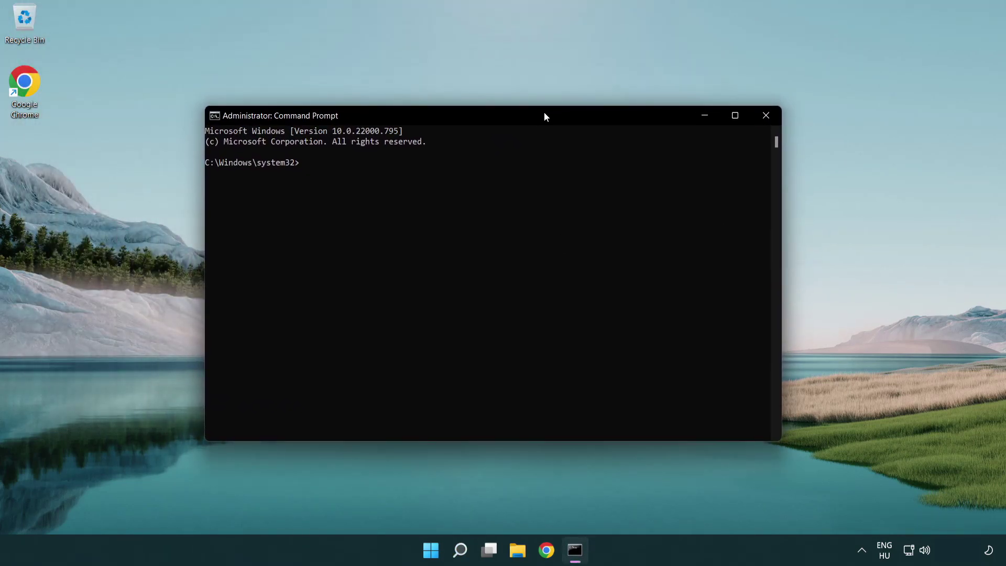
type("i")
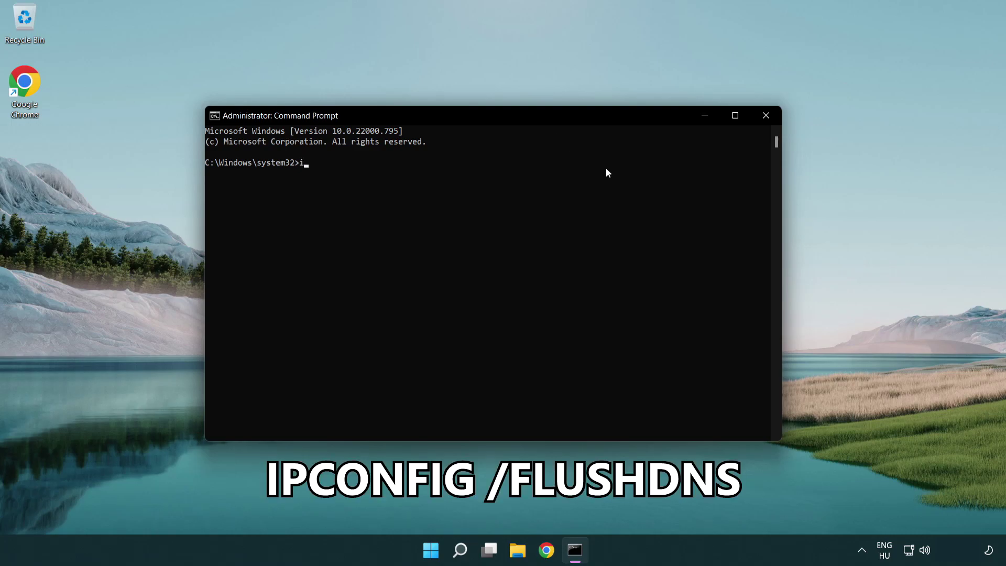
type("pconfig /flushdns")
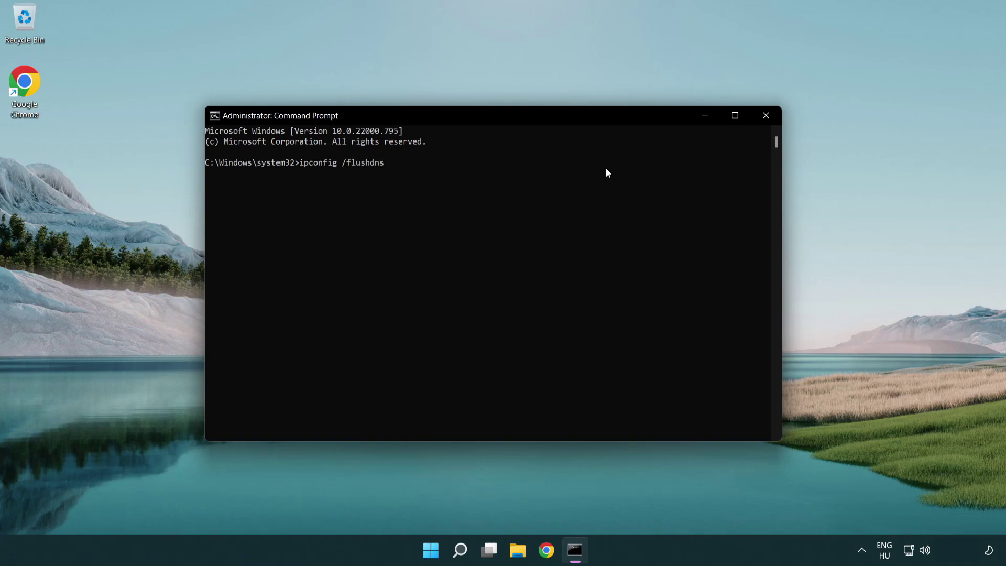
key("Return")
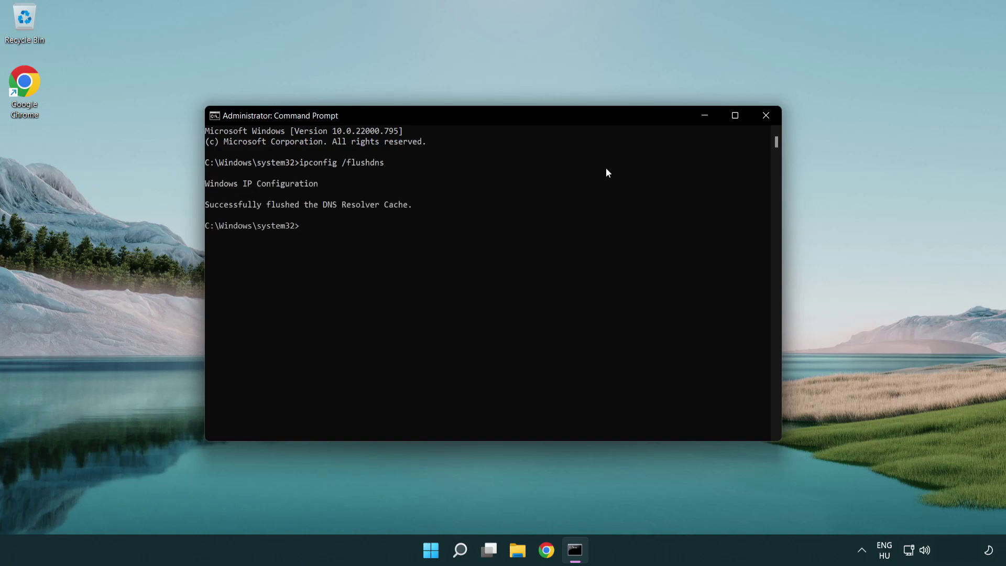
Step: Reset the Winsock catalog with netsh winsock reset, then enter exit
type("net")
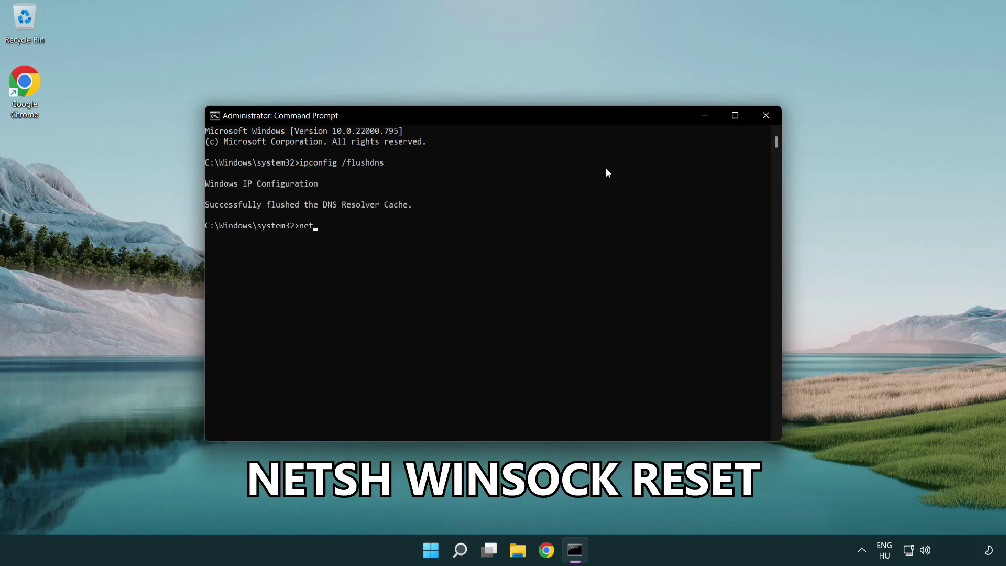
type("sh winsock reset")
key("Return")
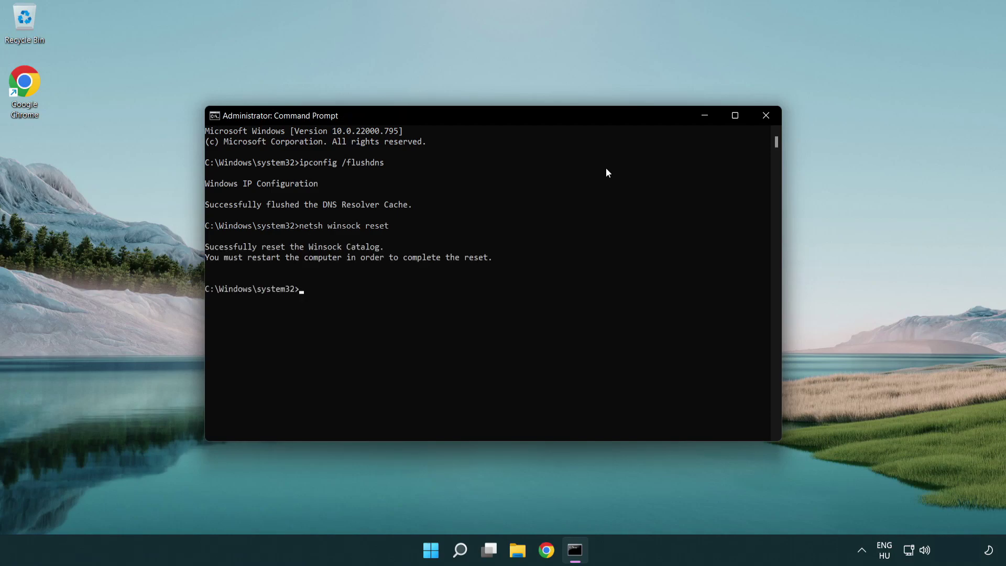
type("exit")
Step: Close the console and reach Advanced network settings from the tray network icon
key("Return")
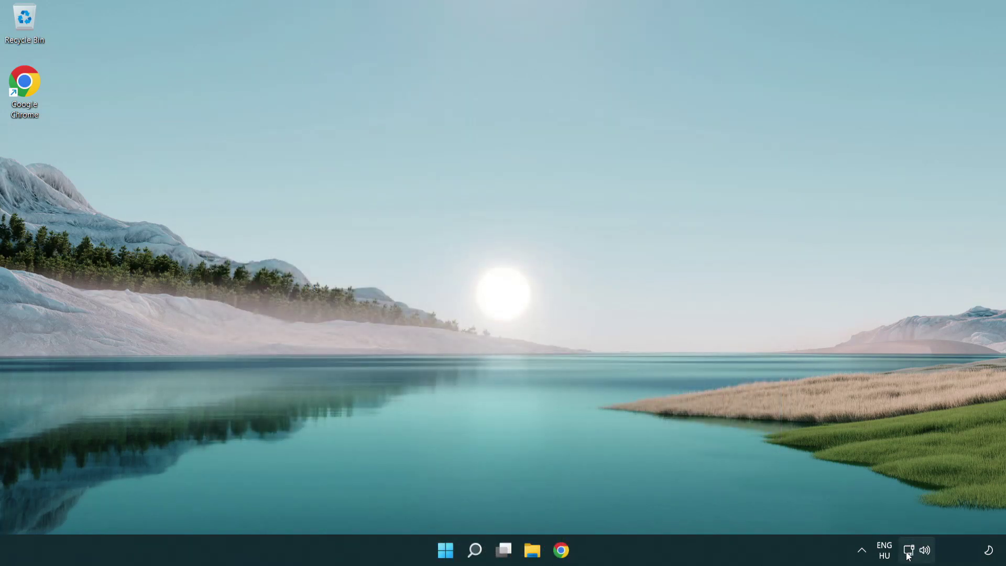
right_click(912, 556)
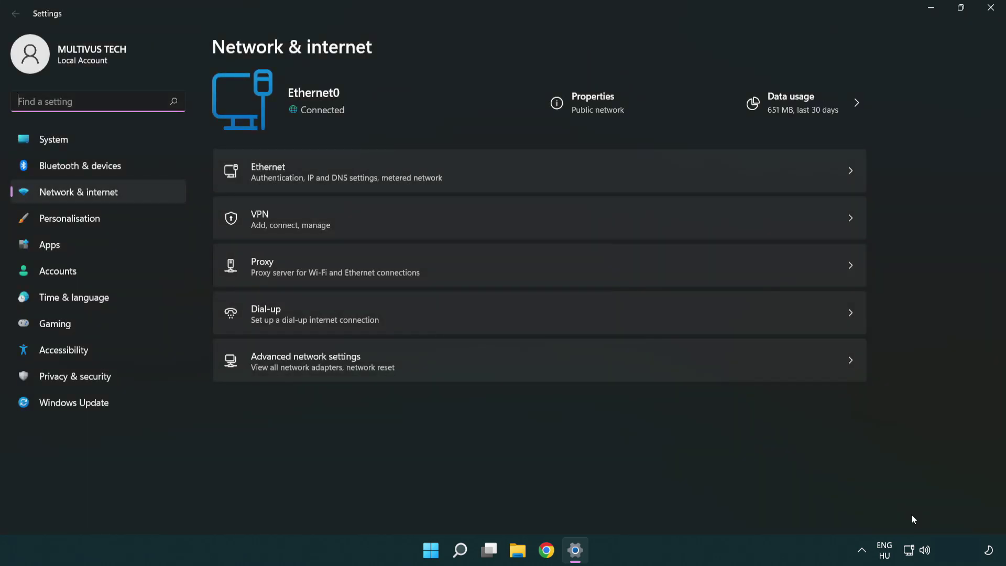
left_click(543, 373)
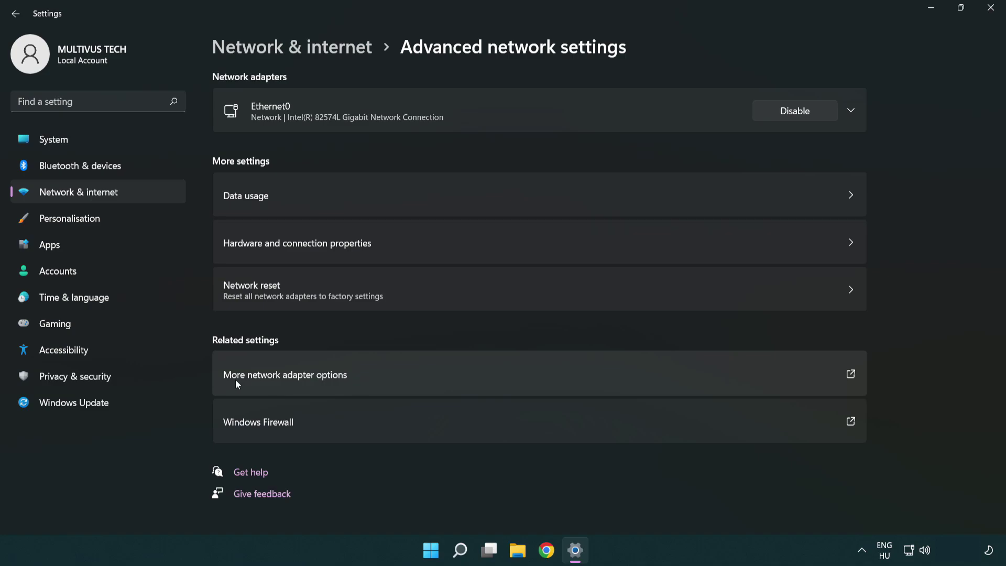
Step: Open Ethernet0's Properties in Network Connections and select Internet Protocol Version 4 (TCP/IPv4)
left_click(308, 379)
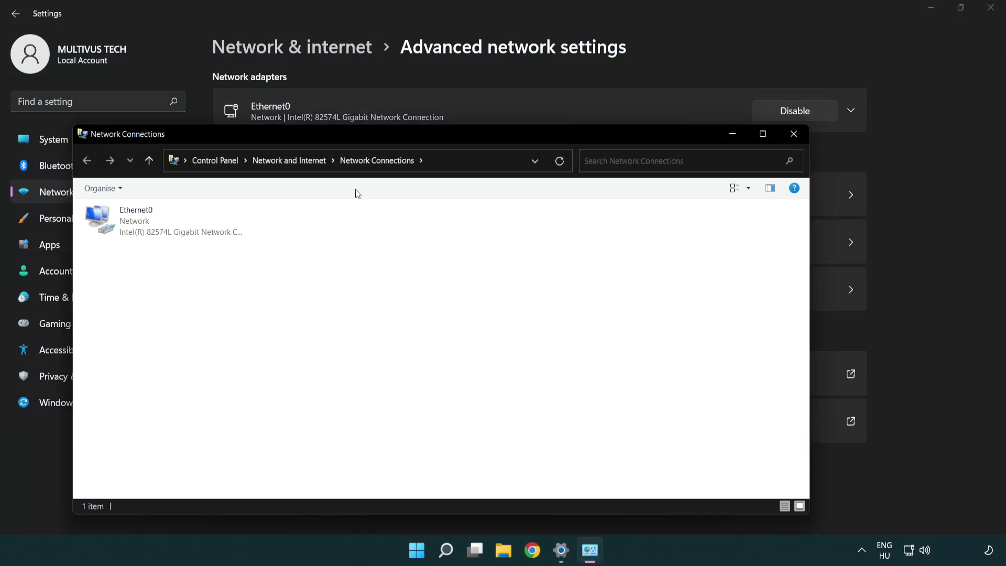
left_click_drag(373, 137, 438, 80)
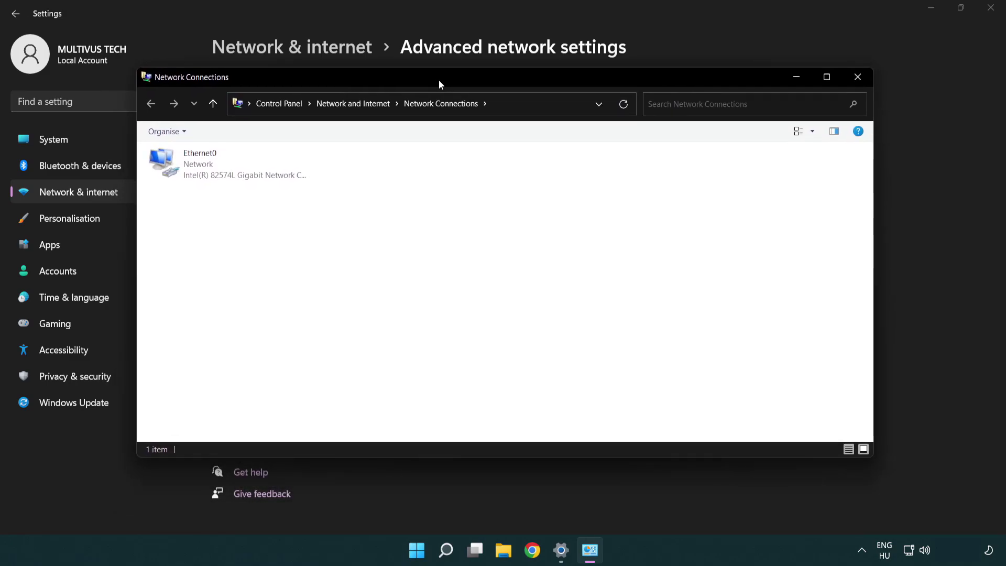
left_click(207, 172)
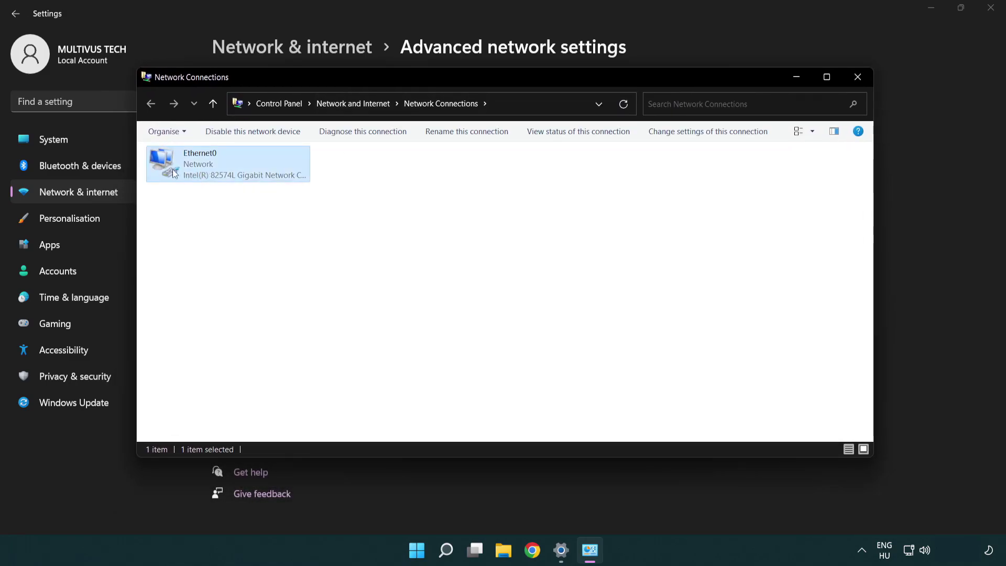
right_click(226, 166)
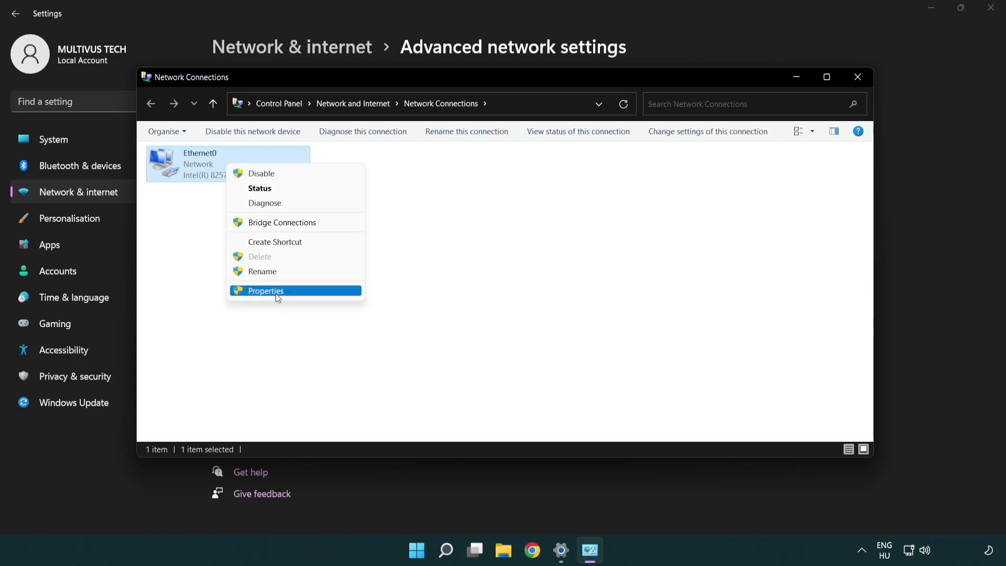
left_click(305, 294)
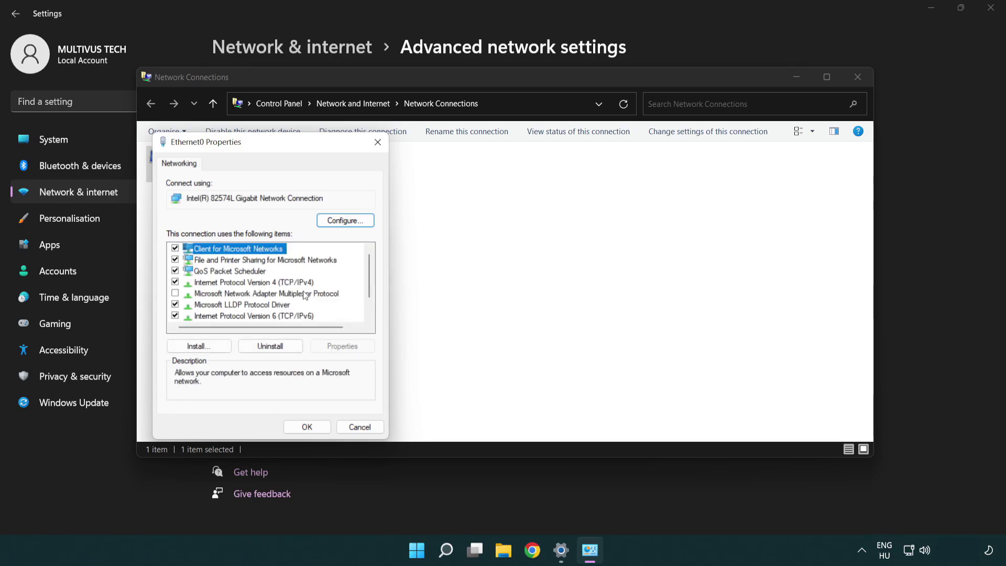
left_click_drag(257, 149, 487, 134)
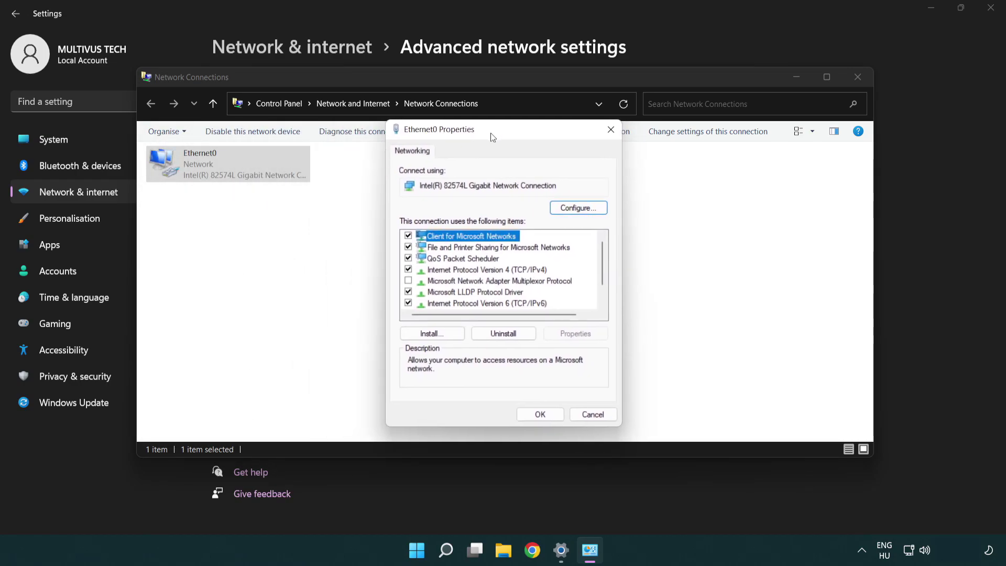
left_click(461, 272)
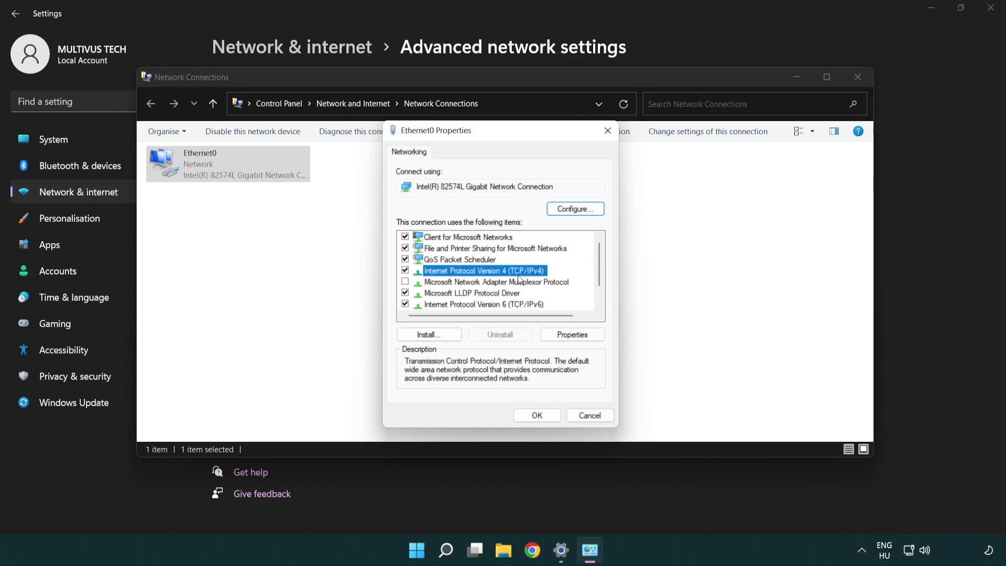
Step: Use manual DNS servers 8.8.8.8 and 8.8.4.4 for Ethernet0's IPv4, then save and close
left_click(573, 336)
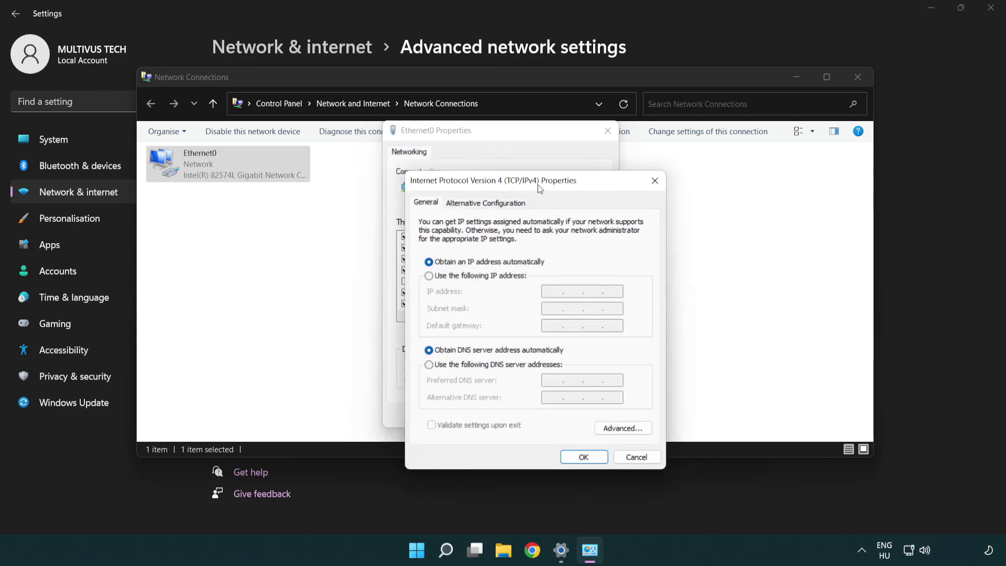
left_click_drag(540, 189, 501, 142)
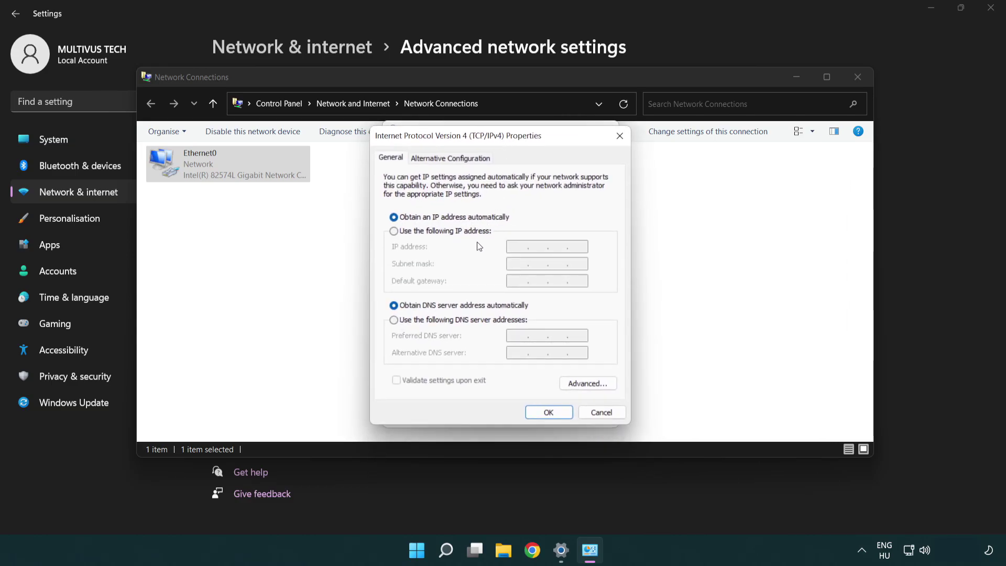
left_click(412, 323)
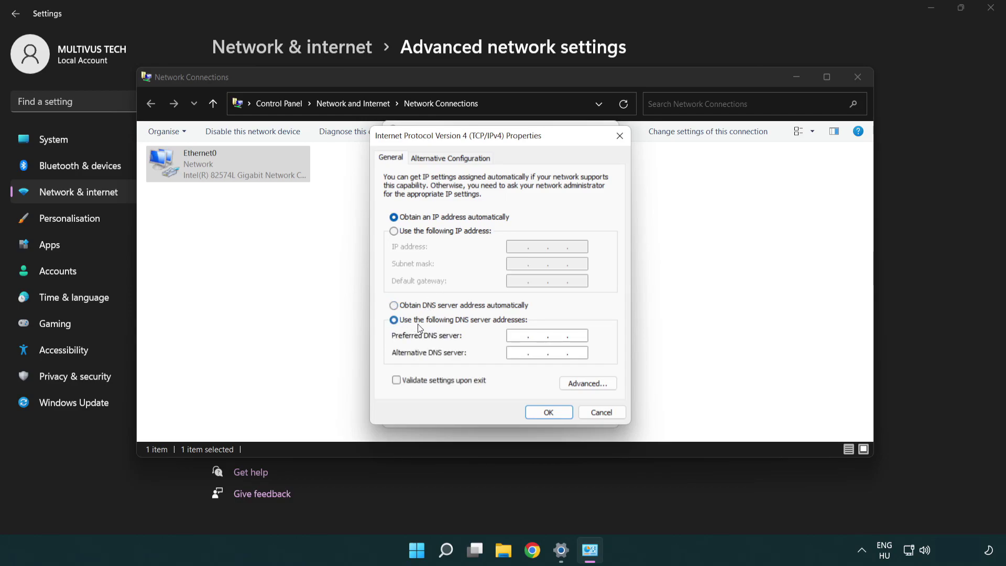
key("Tab")
type("8.8.8.8")
left_click(518, 351)
type("8.8.4.4")
left_click(548, 417)
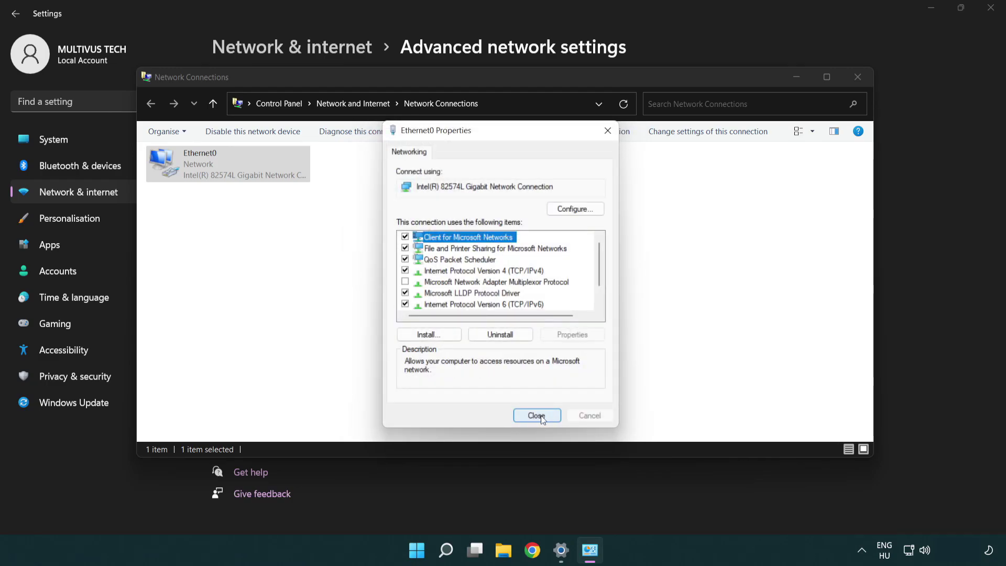
left_click(542, 417)
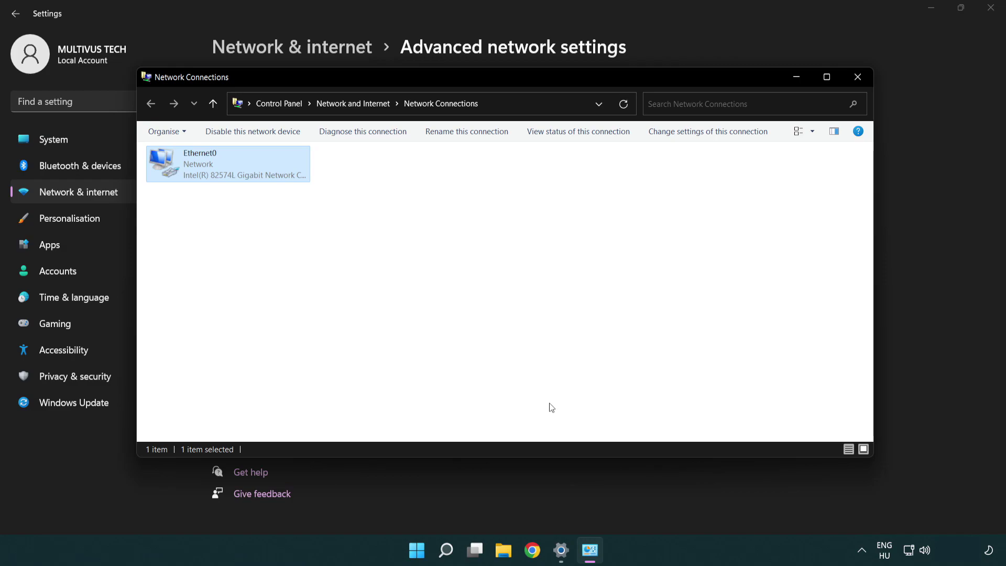
Step: Close Network Connections and Settings, then bring up the Start menu's power options
left_click(857, 78)
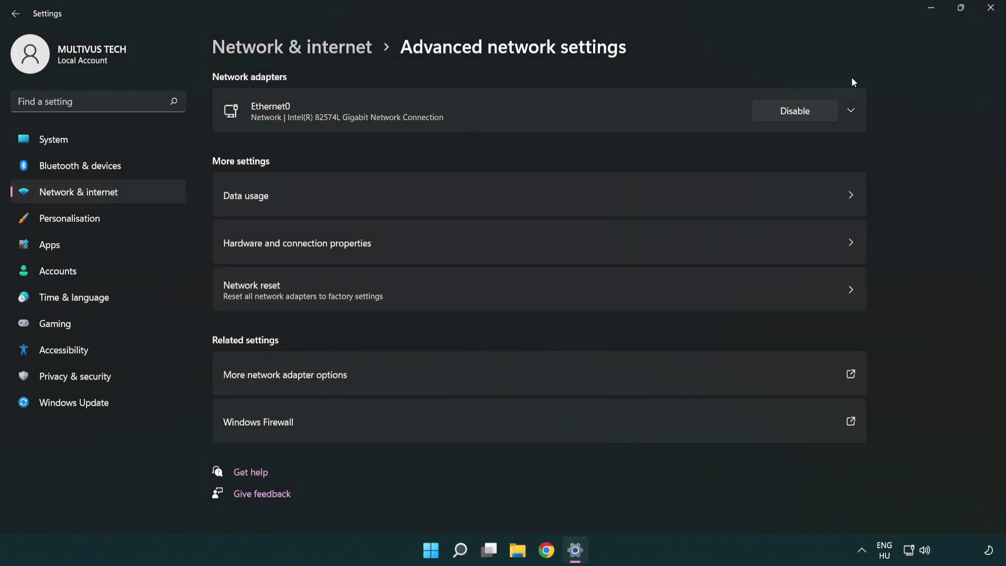
left_click(985, 15)
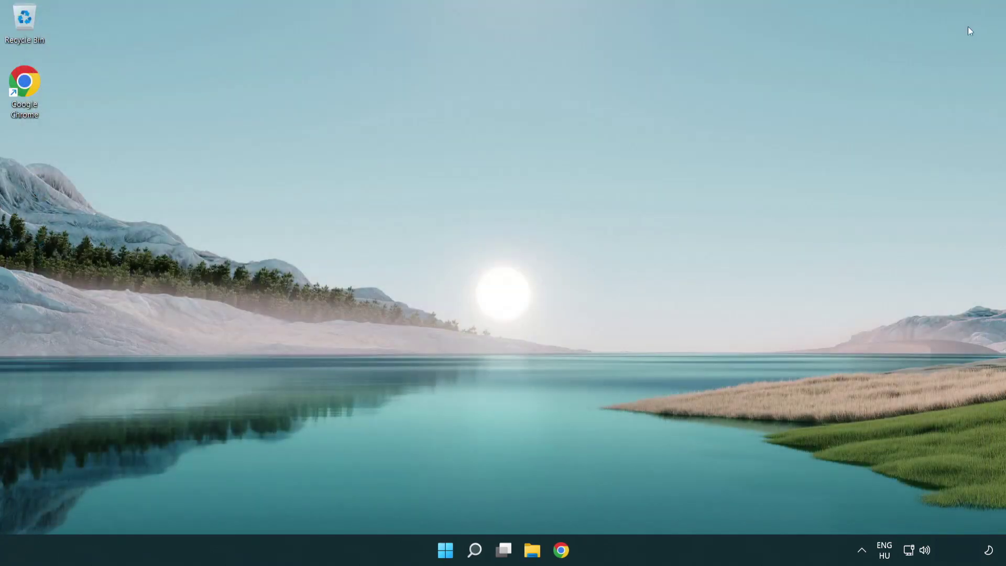
left_click(446, 550)
left_click(666, 505)
Step: Reopen Network & internet settings from the tray and go to Advanced network settings > Network reset
right_click(909, 550)
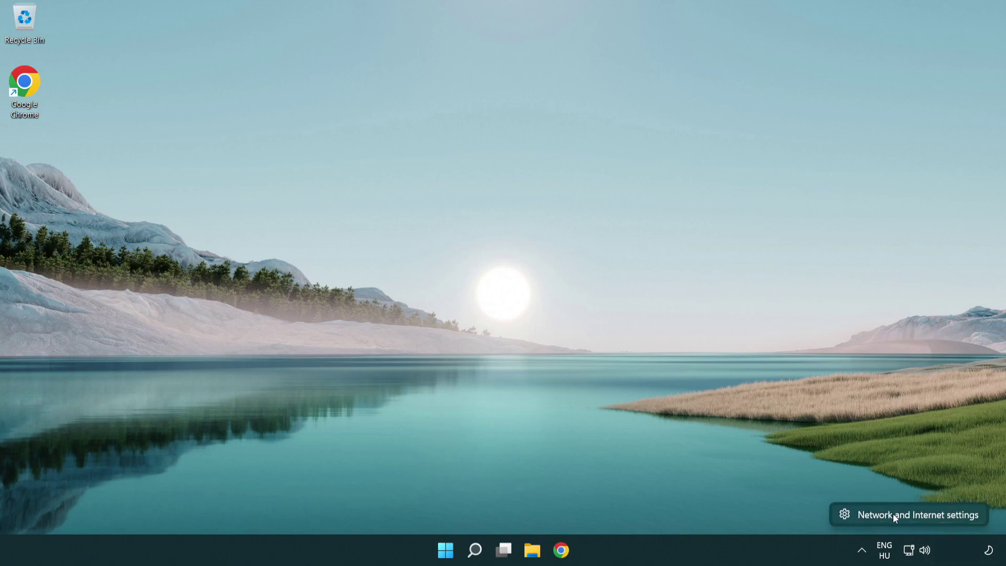
left_click(922, 516)
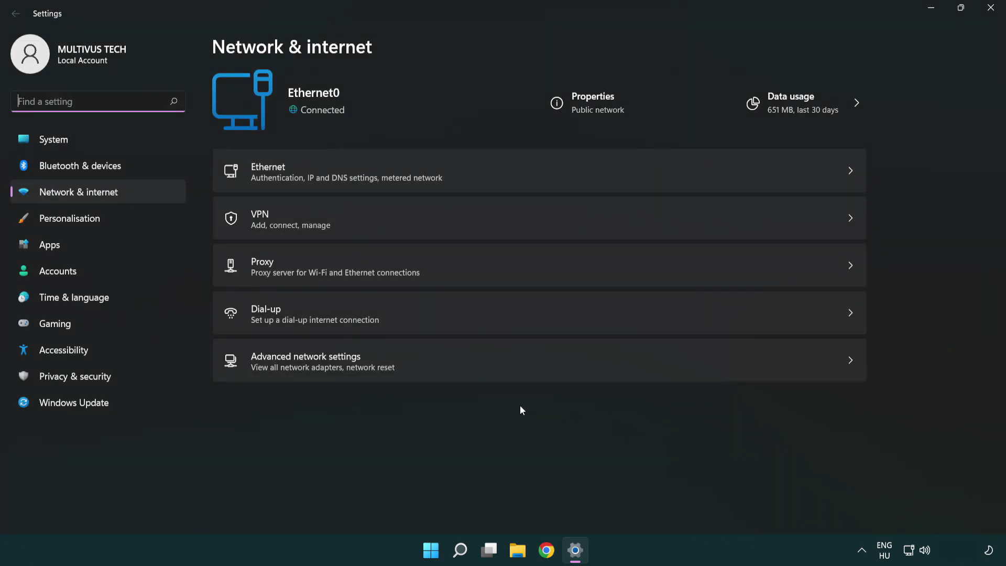
left_click(455, 363)
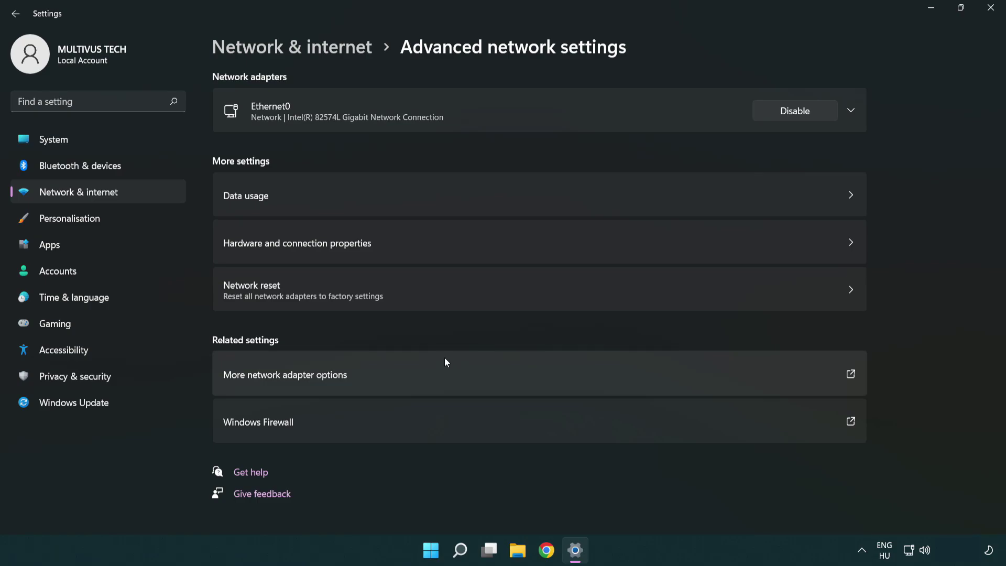
left_click(451, 298)
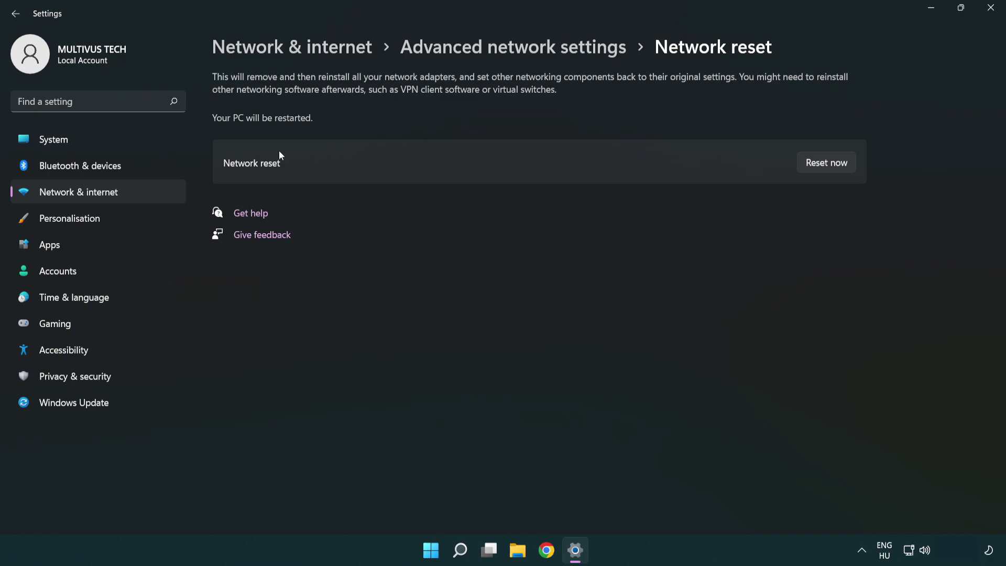
Step: Confirm Reset now with Yes, dismiss the sign-out notice, and close Settings
left_click(836, 163)
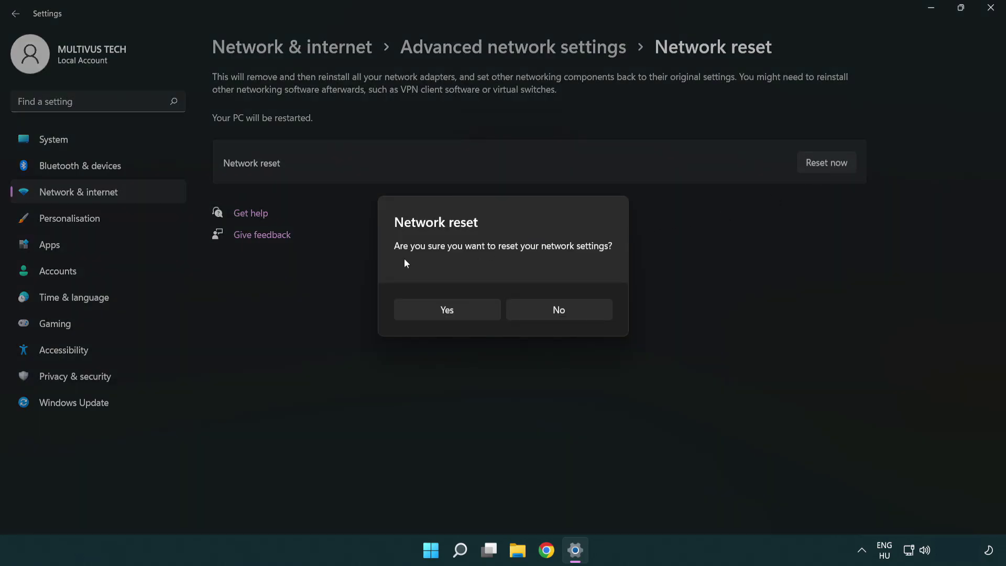
left_click(456, 316)
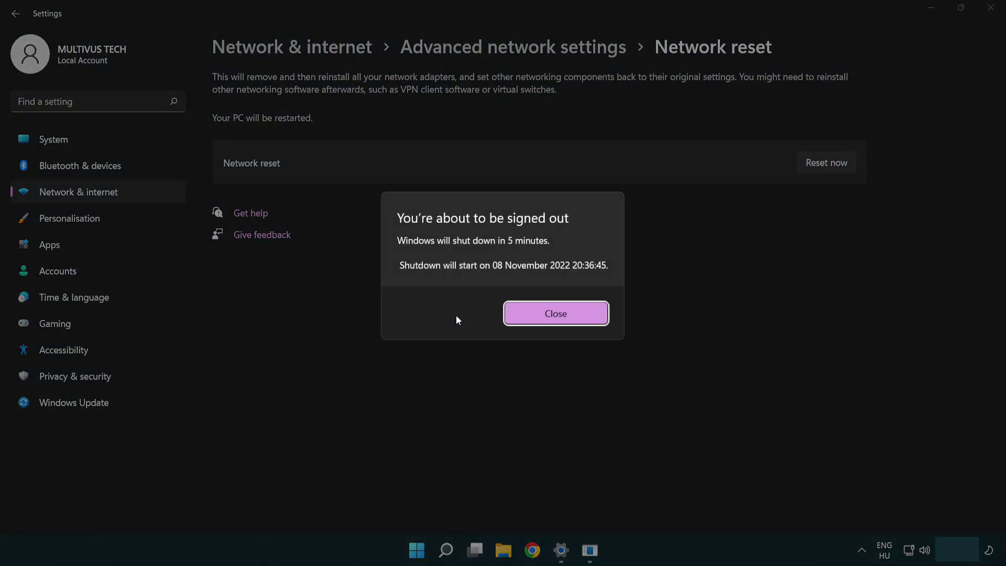
left_click(571, 313)
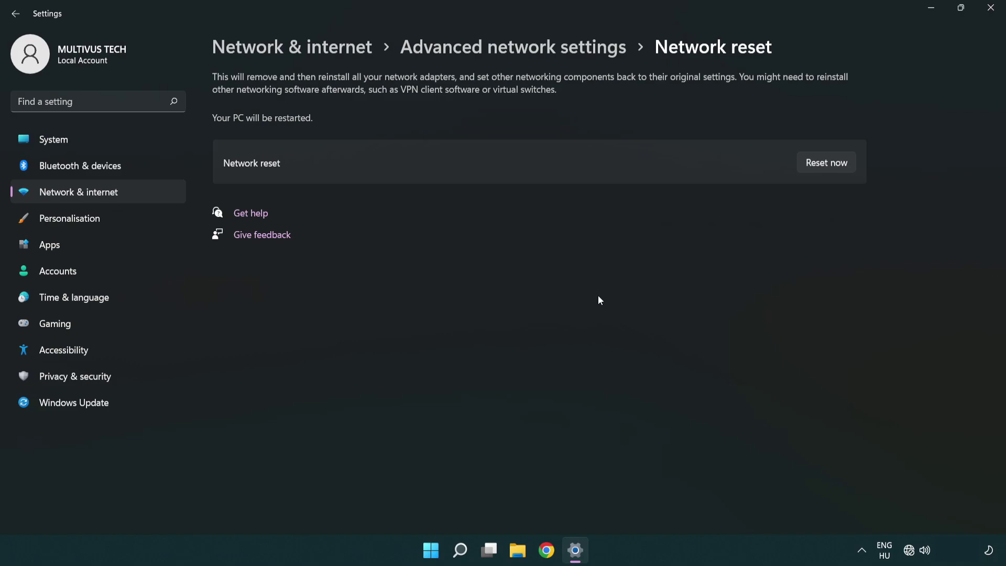
left_click(996, 12)
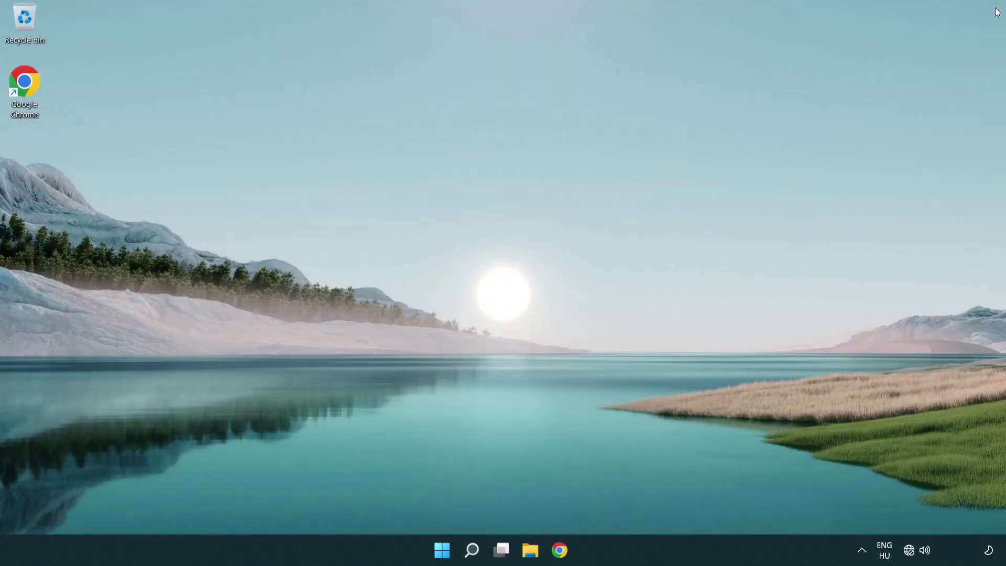
Step: Show the Start menu's power options with Sleep, Shut down and Restart
left_click(446, 550)
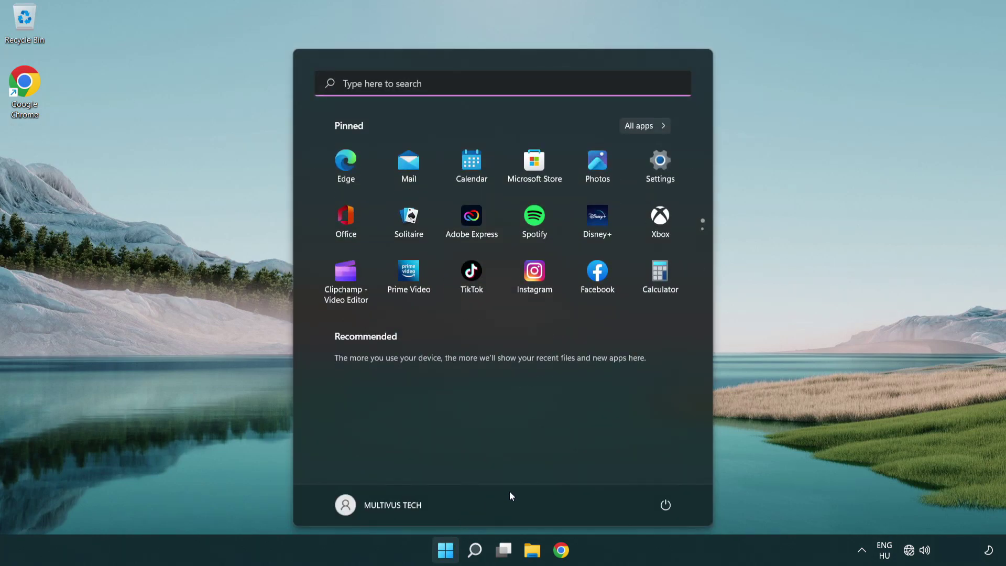
left_click(666, 505)
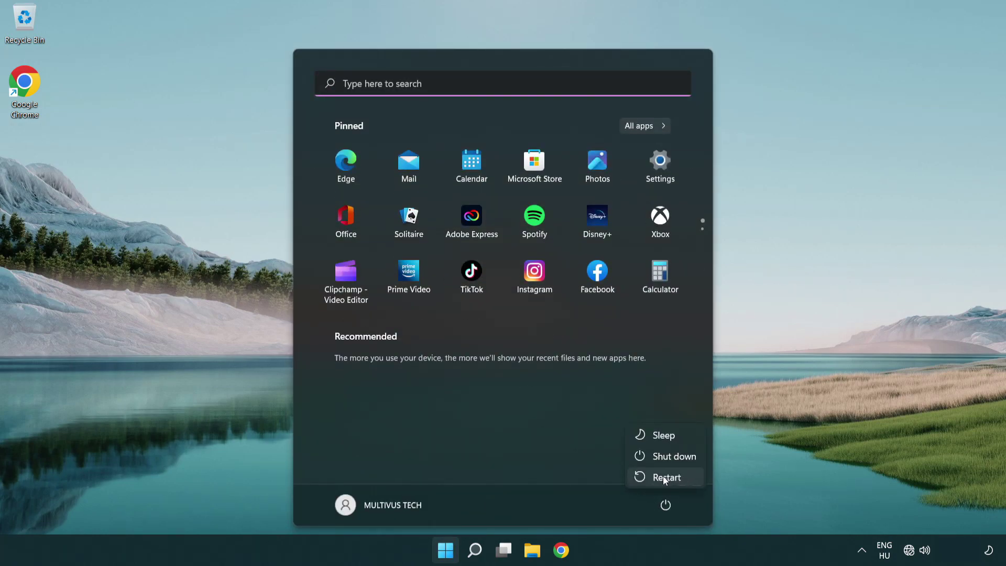